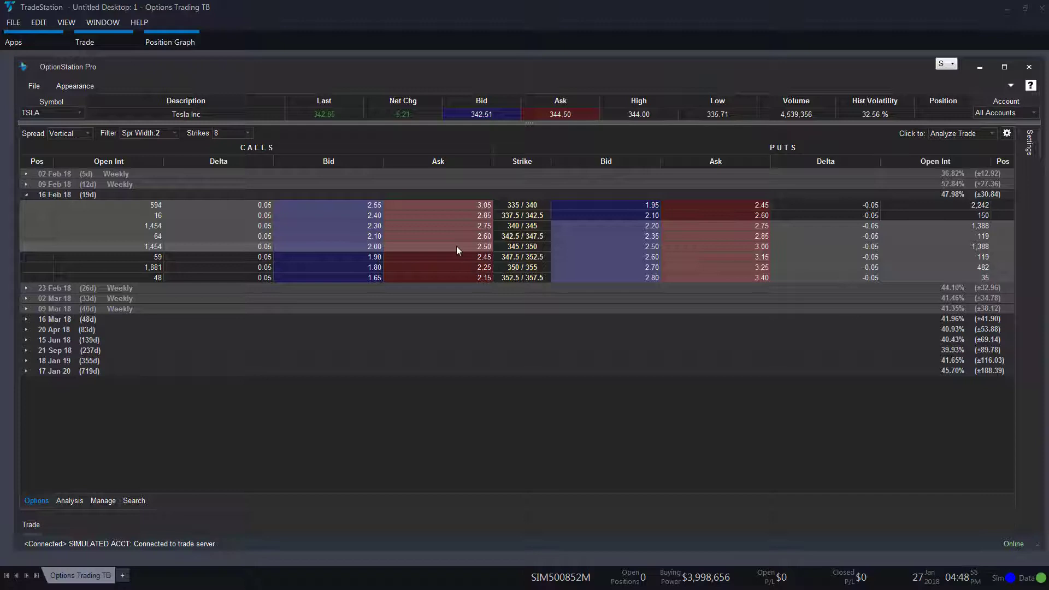
- Analyze the TSLA 16 Feb 18 345/350 vertical call spread to show its risk graph
click(345, 245)
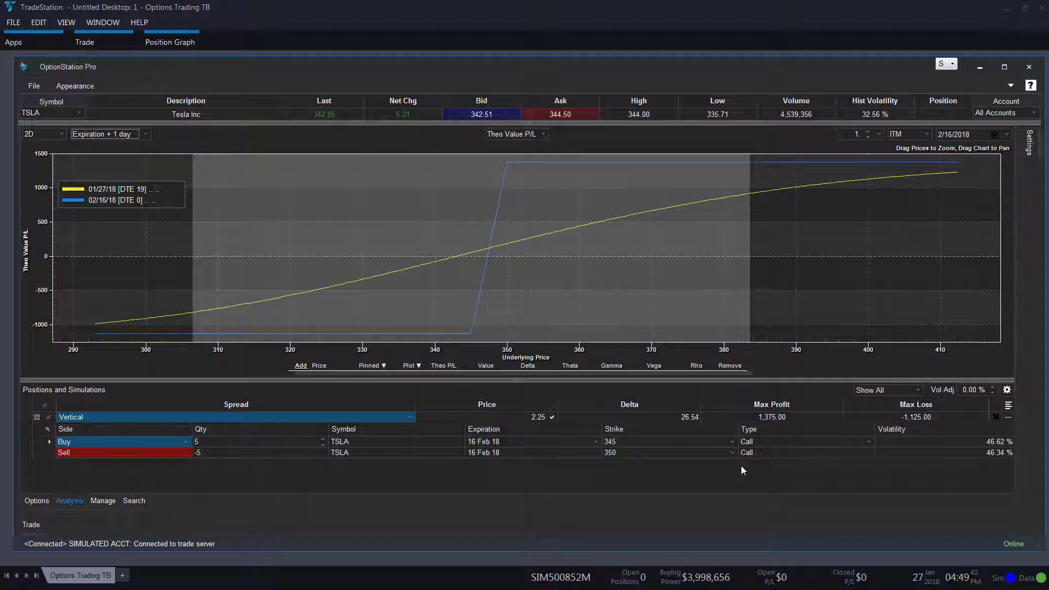
click(733, 443)
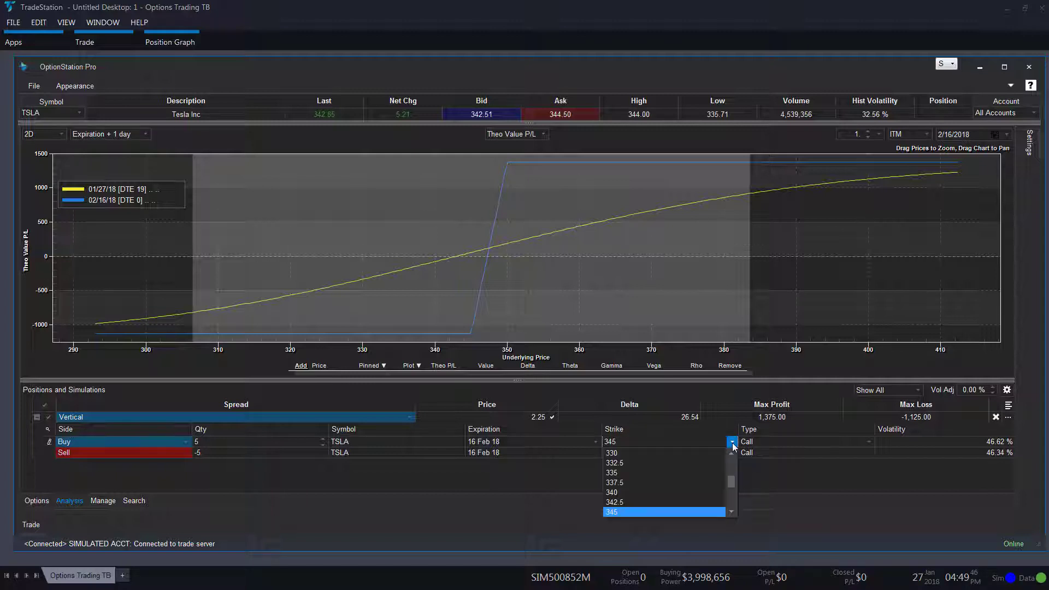
click(701, 454)
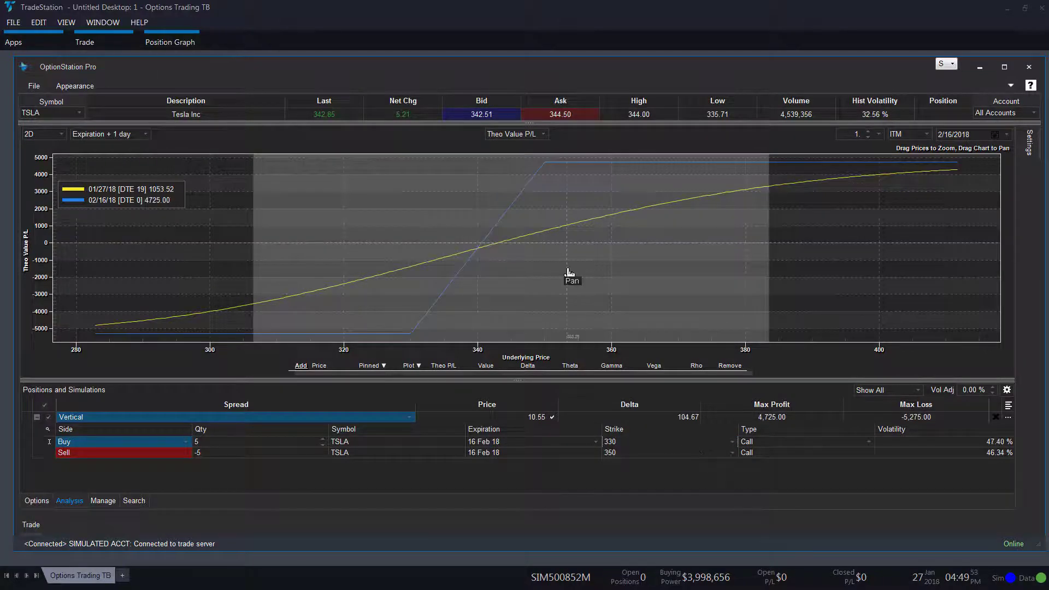
click(733, 443)
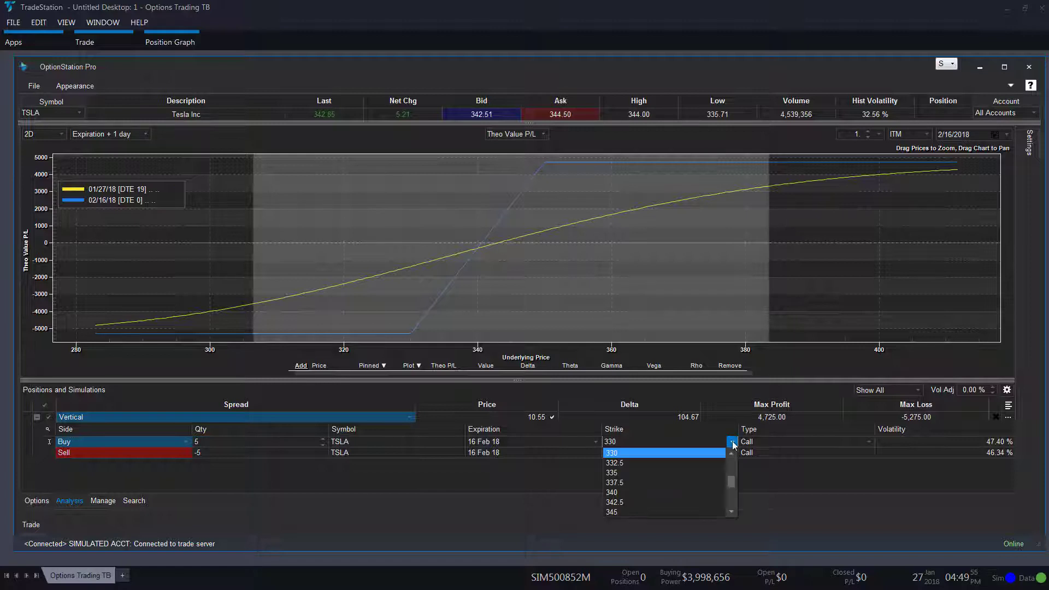
click(664, 512)
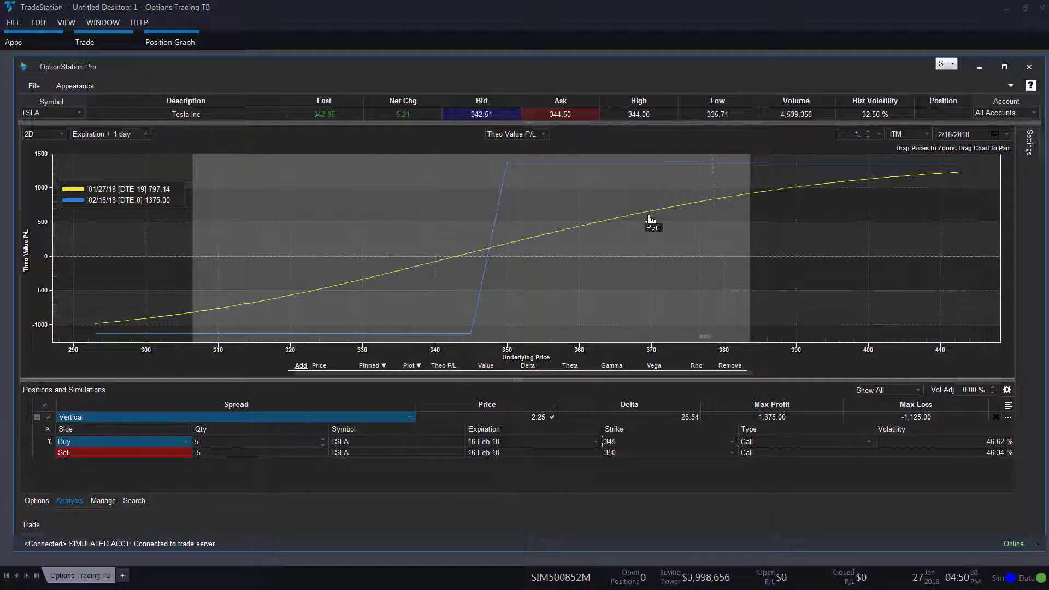
- Set the risk graph to plot dates up to 'Expiration + 3 days', giving four curves
click(147, 135)
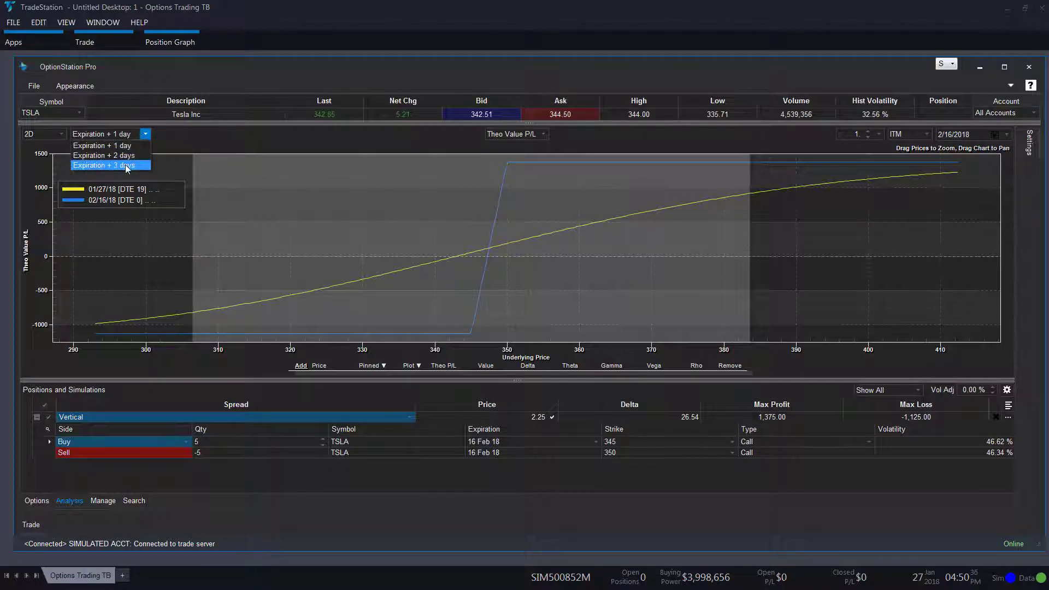
click(103, 167)
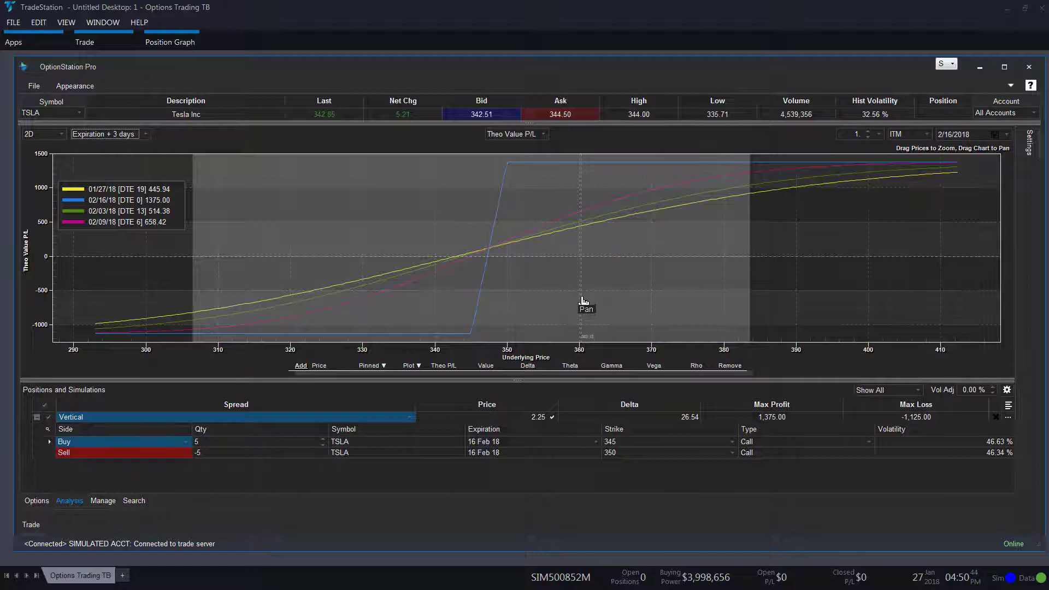
- In graph Settings, slide Plot 3's date to 02/12/18, four days before expiration
click(1030, 142)
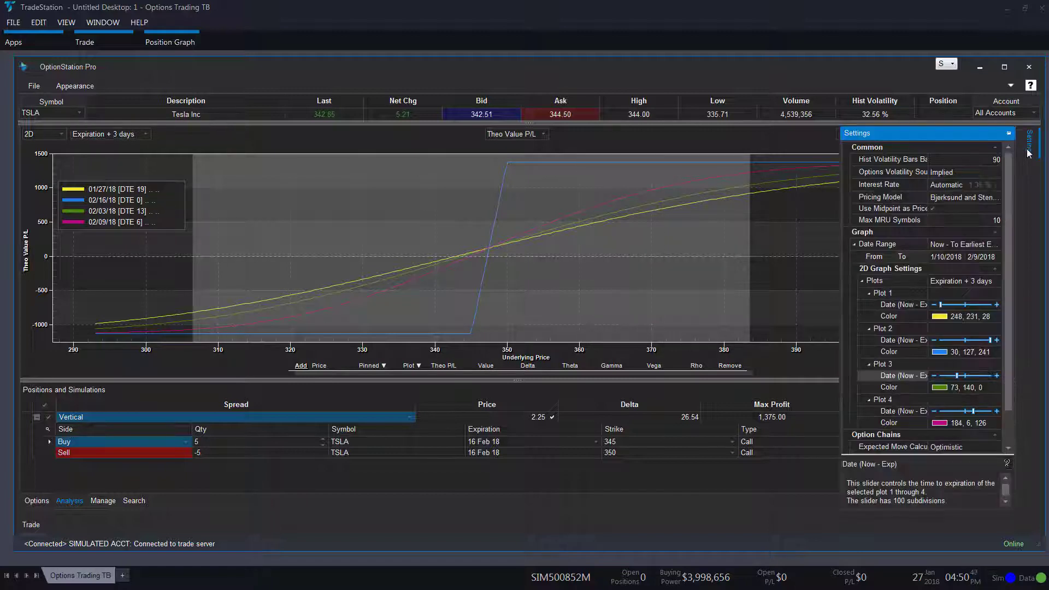
click(958, 378)
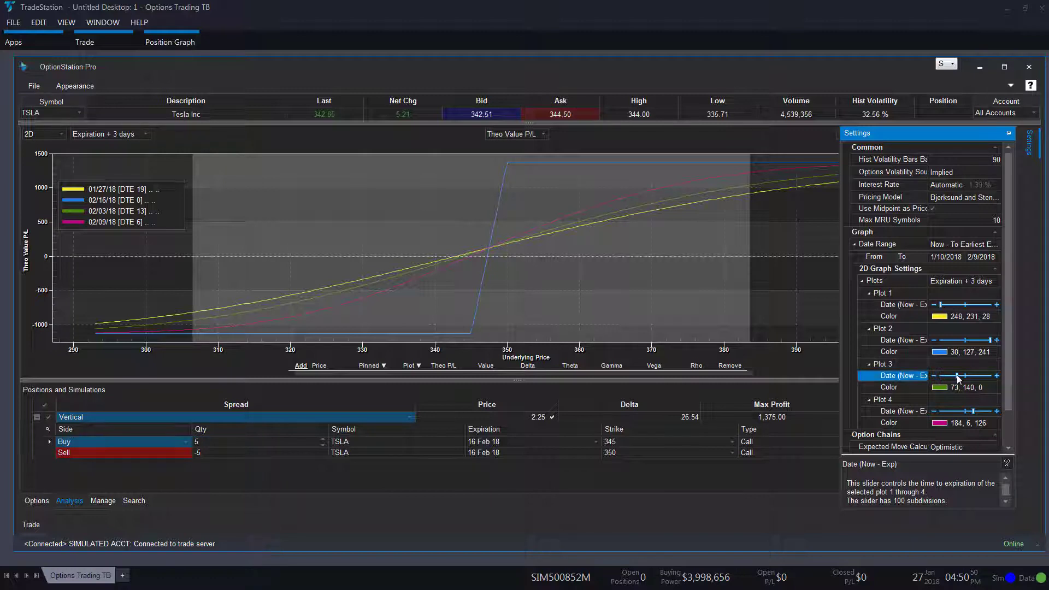
mouse_move(959, 378)
mouse_down()
mouse_move(980, 378)
mouse_move(964, 377)
mouse_up()
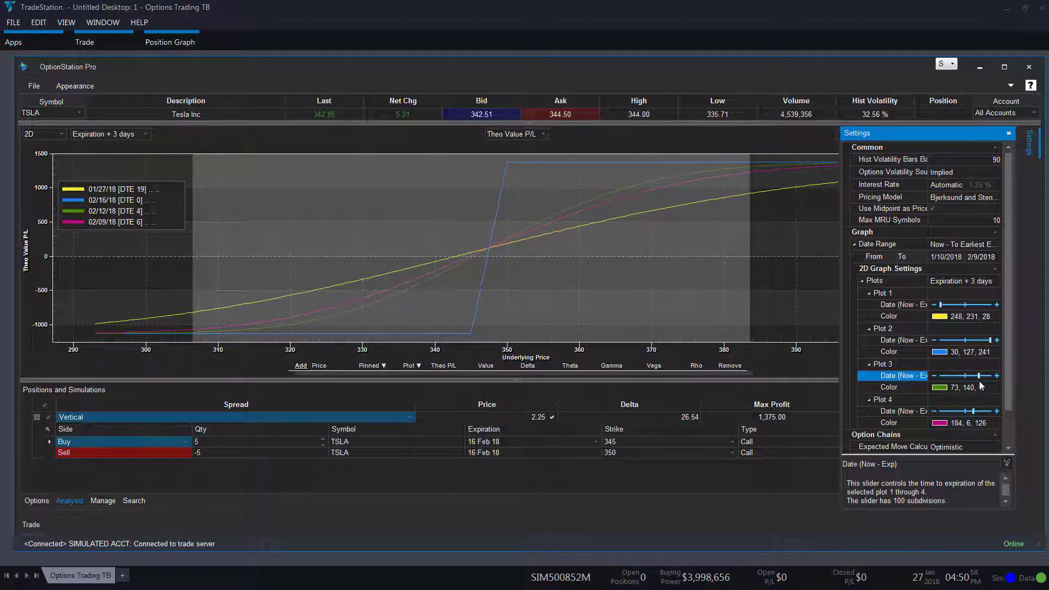
click(804, 327)
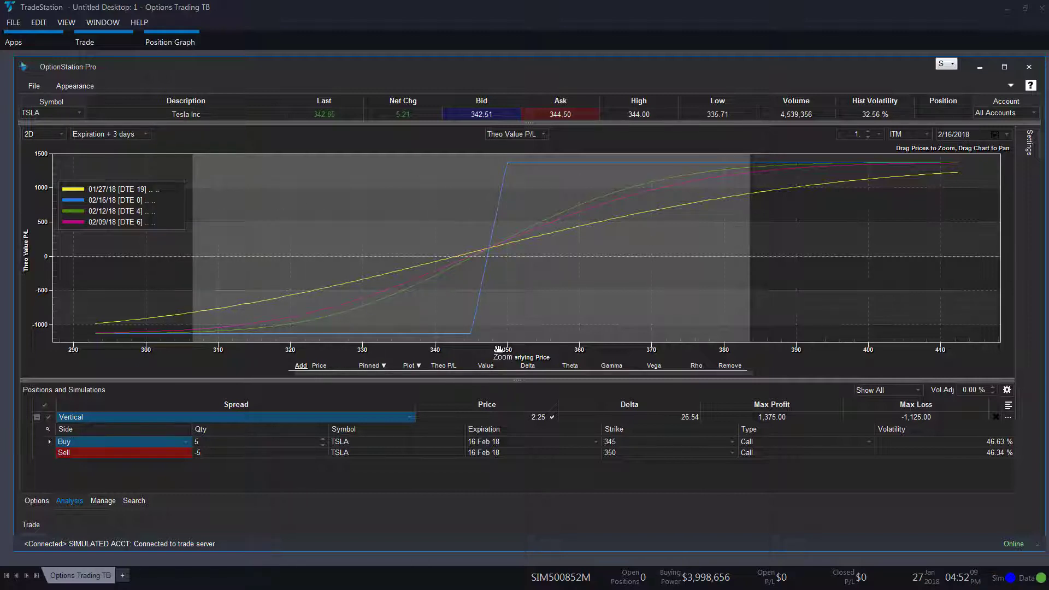
- Zoom the Underlying Price axis to roughly 300 through 410
mouse_move(497, 351)
mouse_down()
mouse_move(612, 353)
mouse_move(529, 351)
mouse_up()
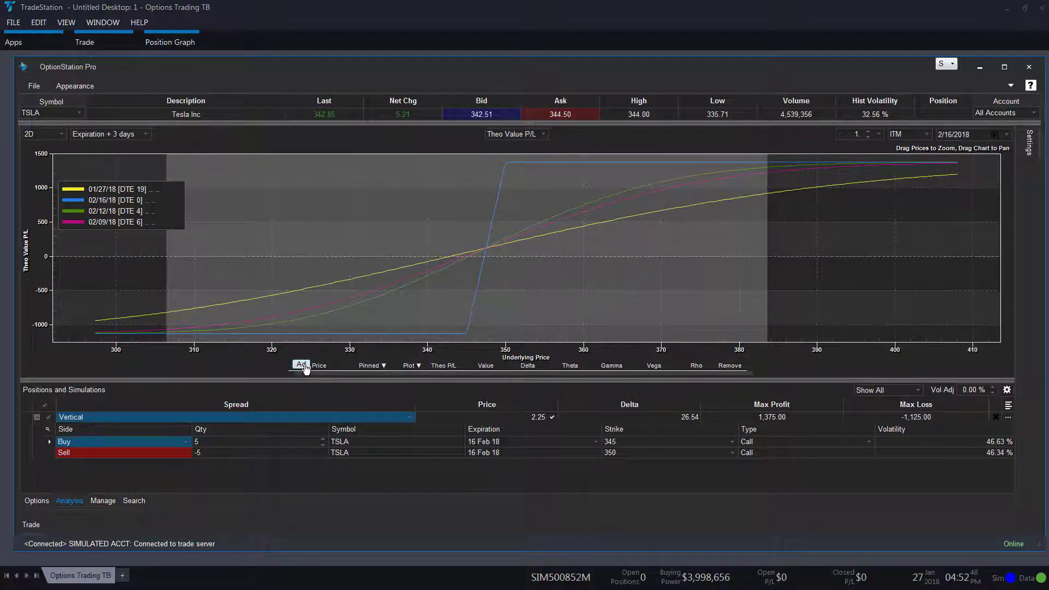
- Add three vertical measurement lines at about 347.23, 332.22 and 358.21
click(304, 365)
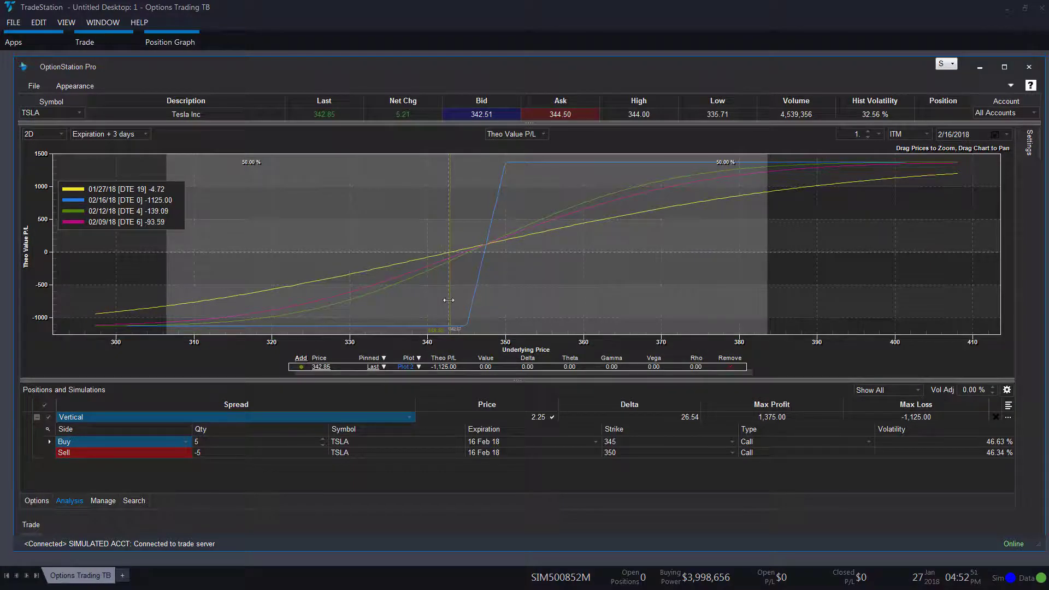
mouse_move(449, 299)
mouse_down()
mouse_move(555, 302)
mouse_move(471, 300)
mouse_move(484, 302)
mouse_up()
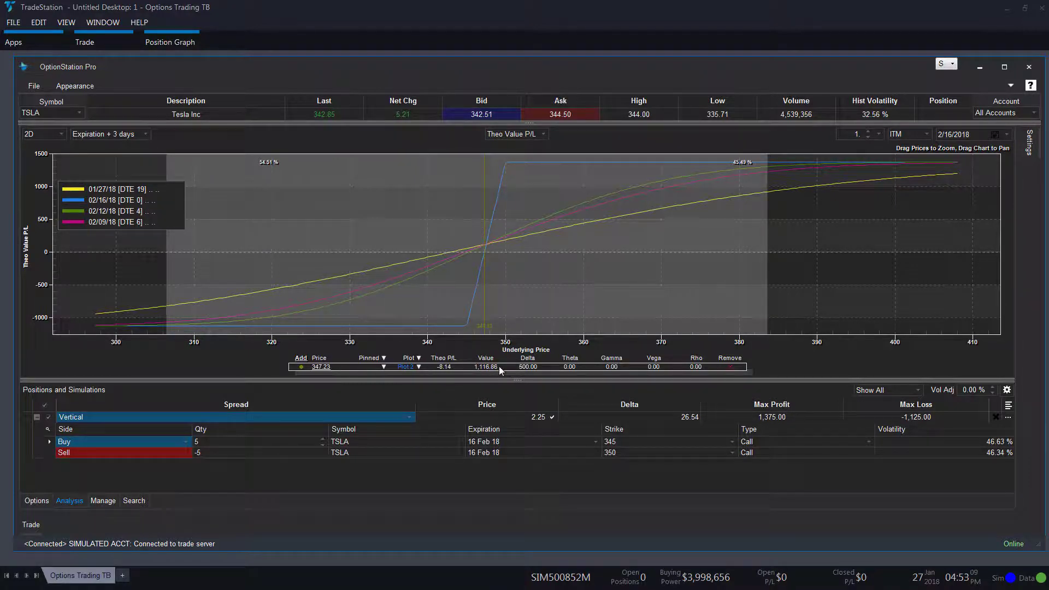
click(303, 358)
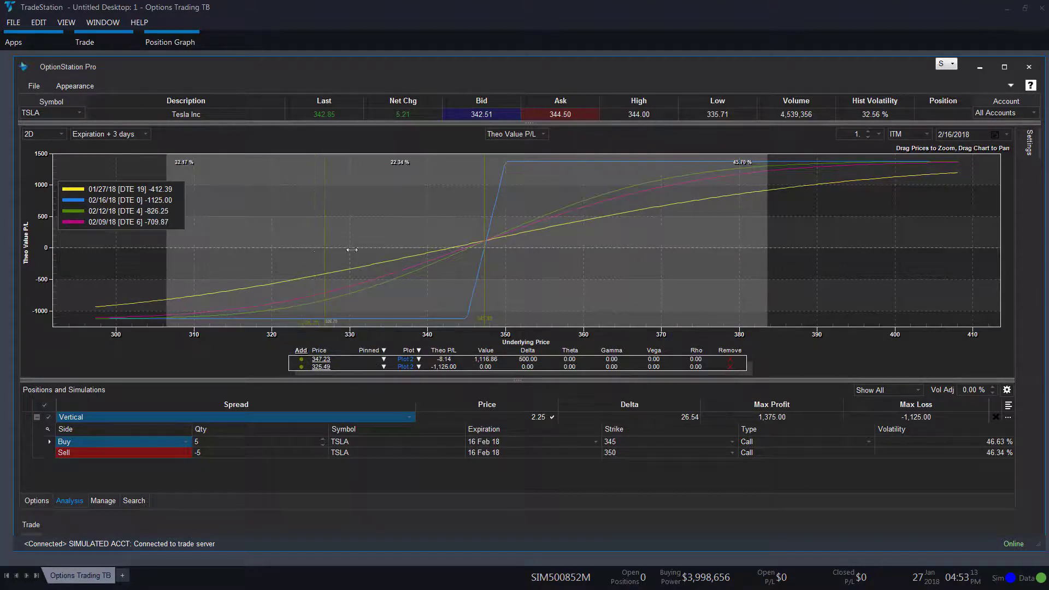
click(302, 350)
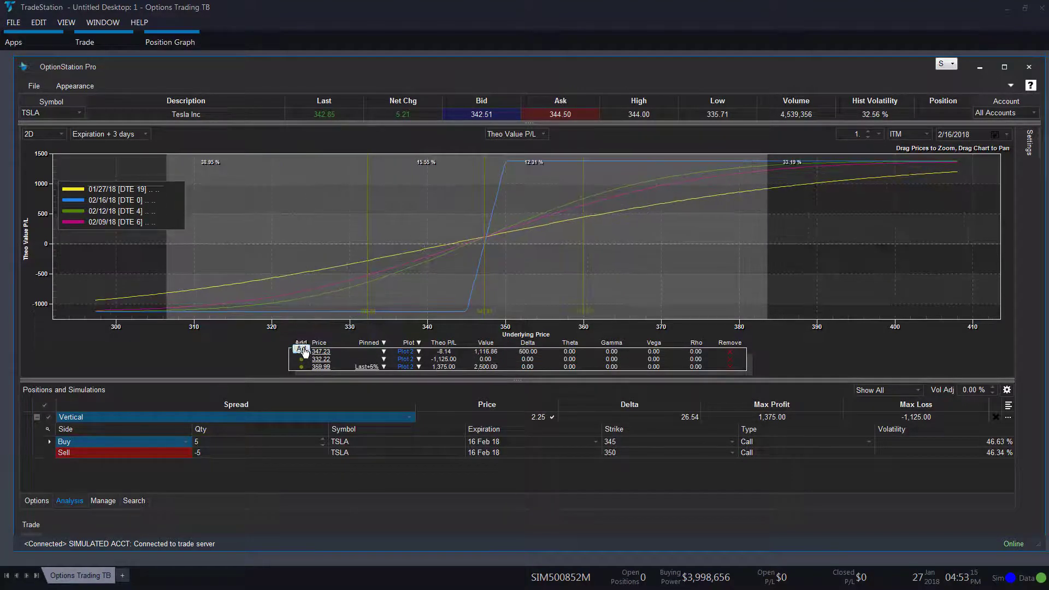
drag(583, 283, 553, 277)
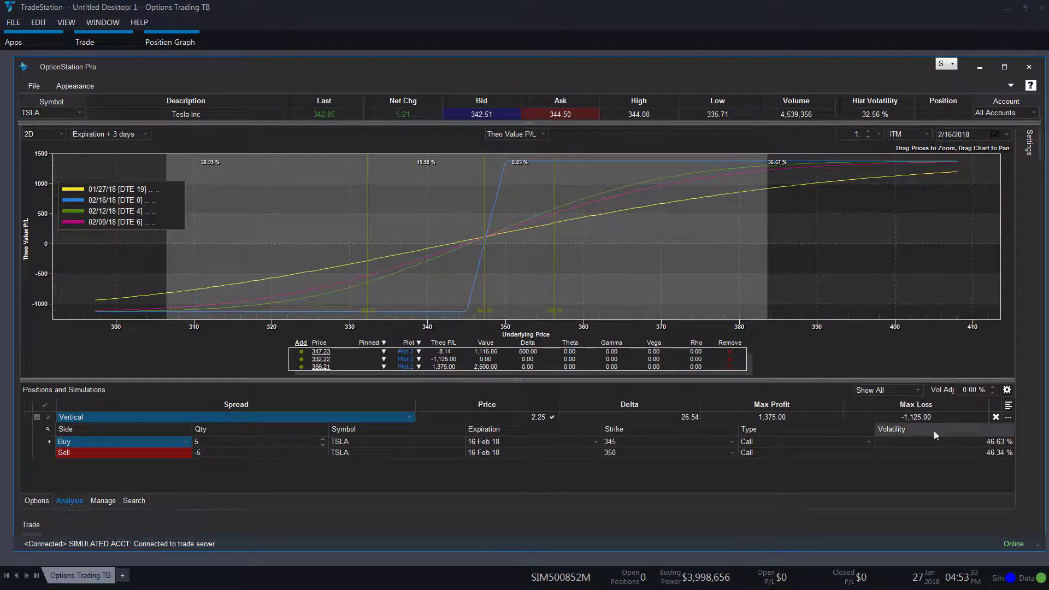
- Choose Trade from the Vertical position row's '...' menu to open its order ticket
click(1009, 417)
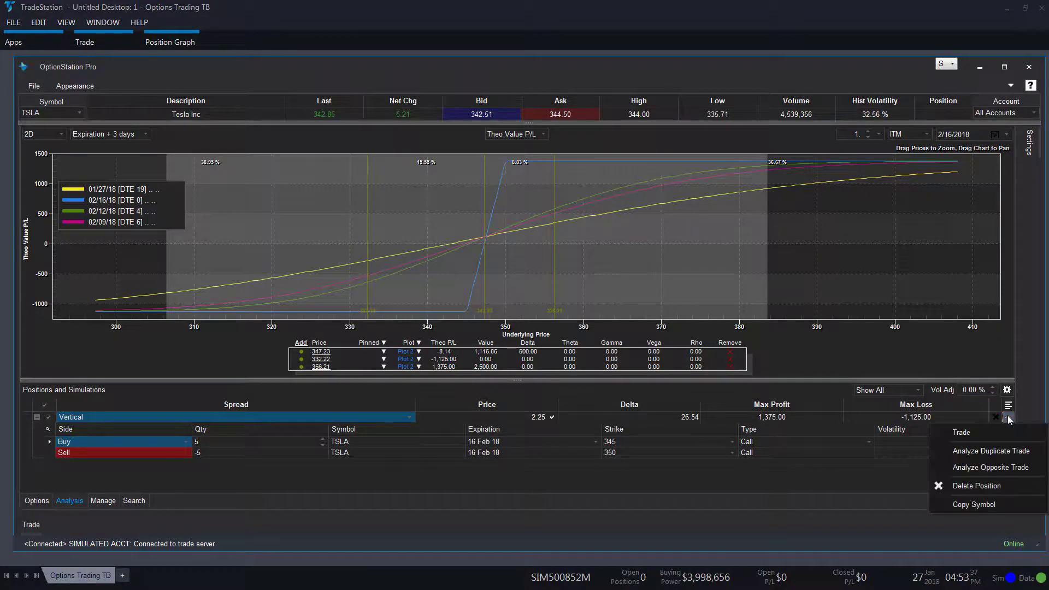
click(987, 433)
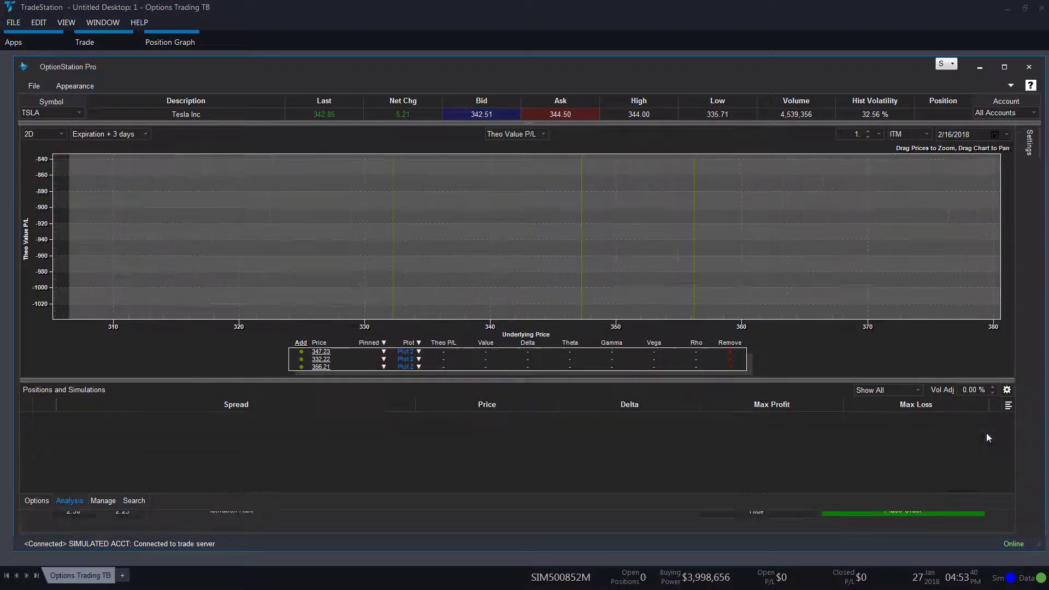